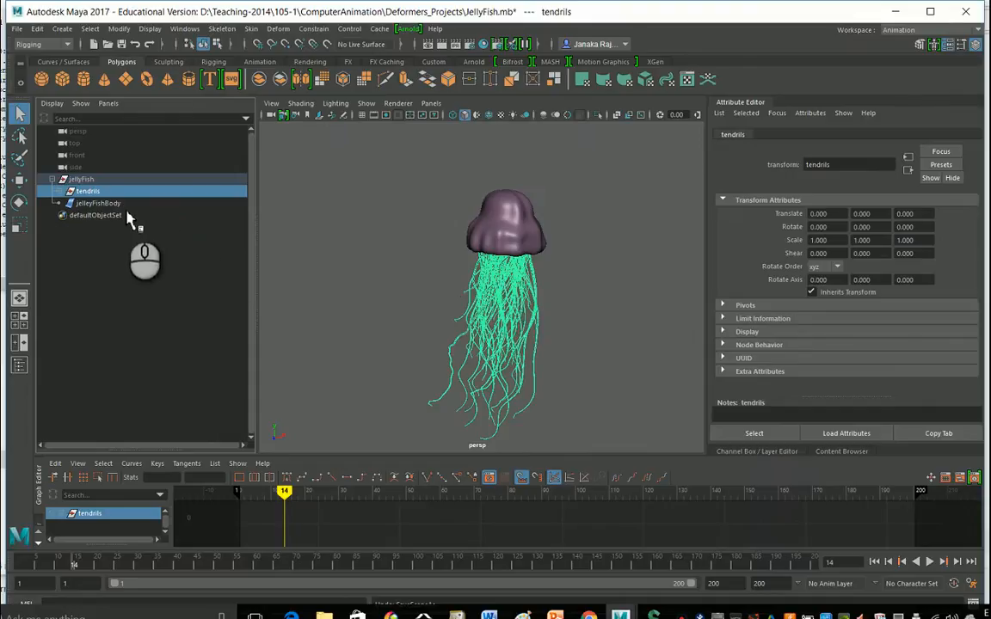
Select the tendrils, the jelleyFishBody and the jellyFish group in turn to examine the scene hierarchy.
left_click(116, 204)
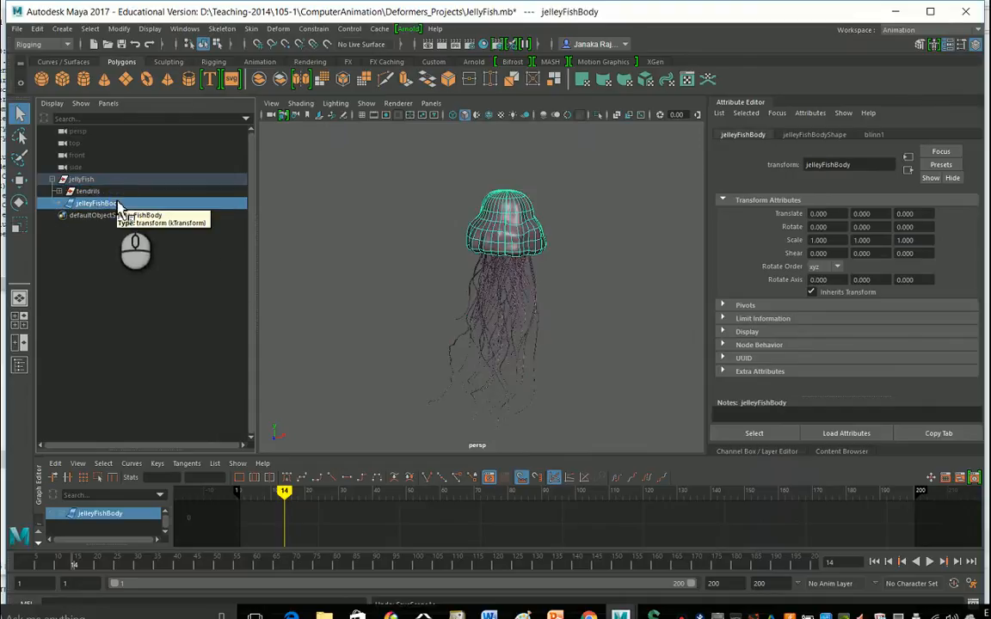
left_click(91, 192)
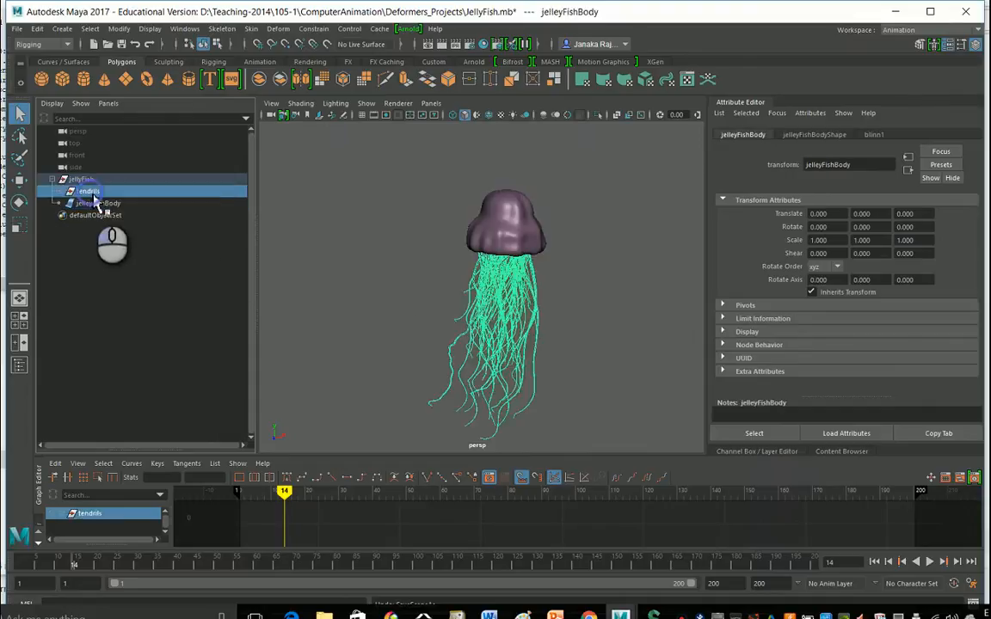
left_click(98, 203)
left_click(88, 191)
left_click(98, 203)
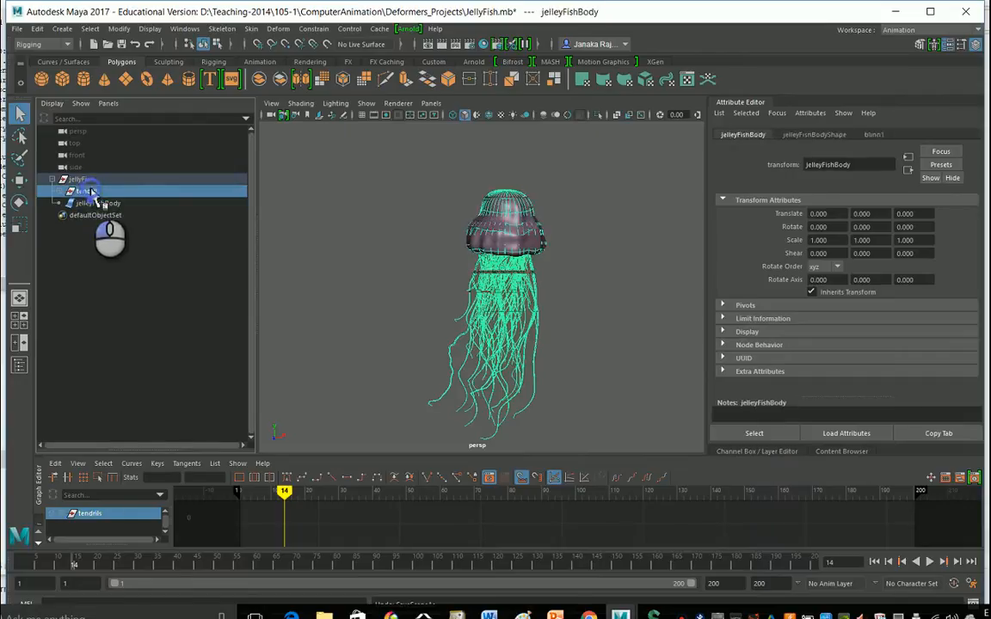
left_click(86, 180)
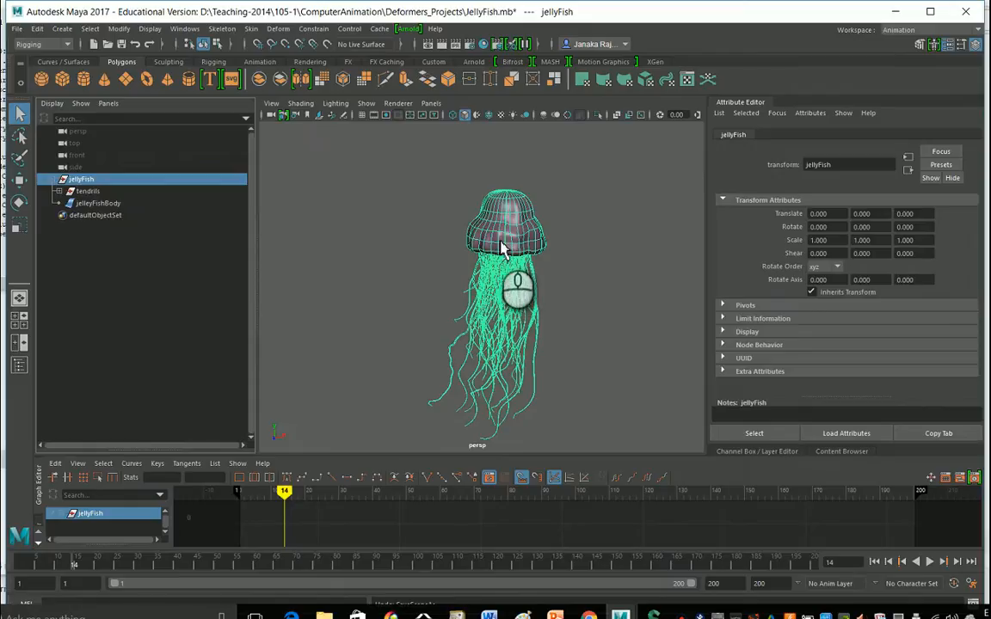
left_click(43, 44)
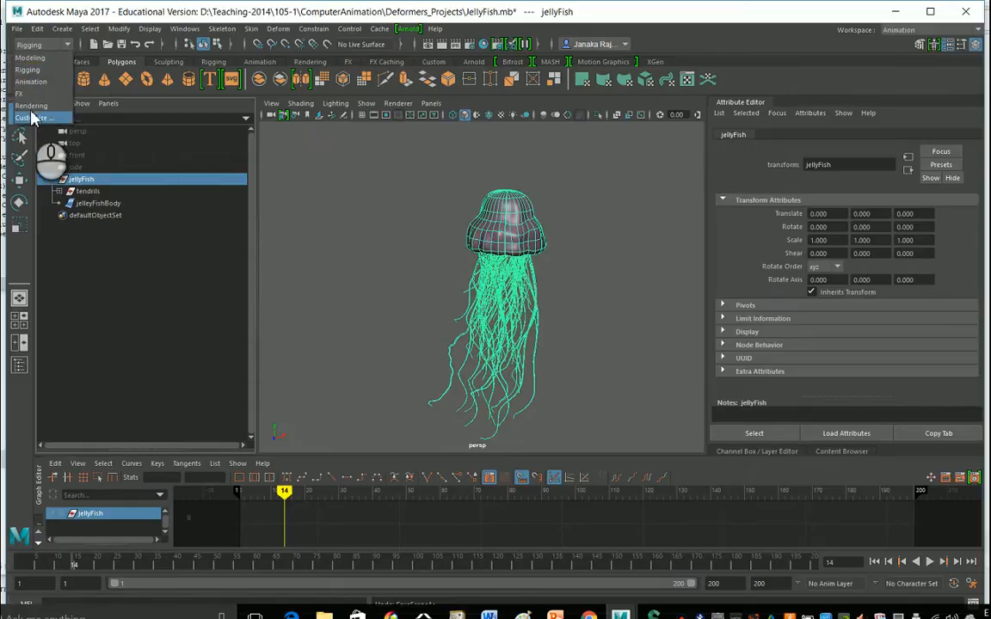
left_click(31, 81)
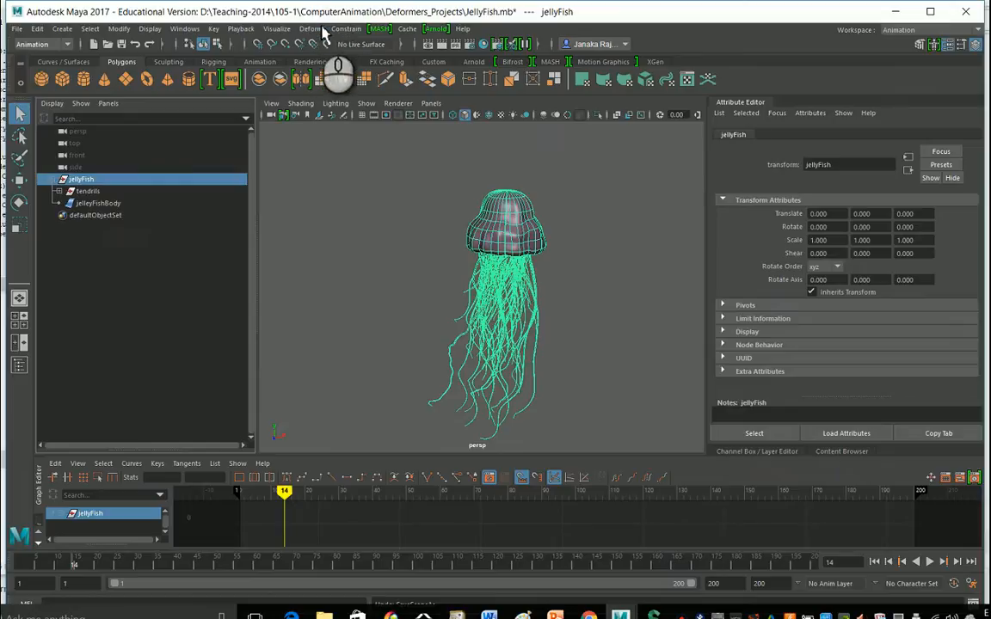
left_click(41, 44)
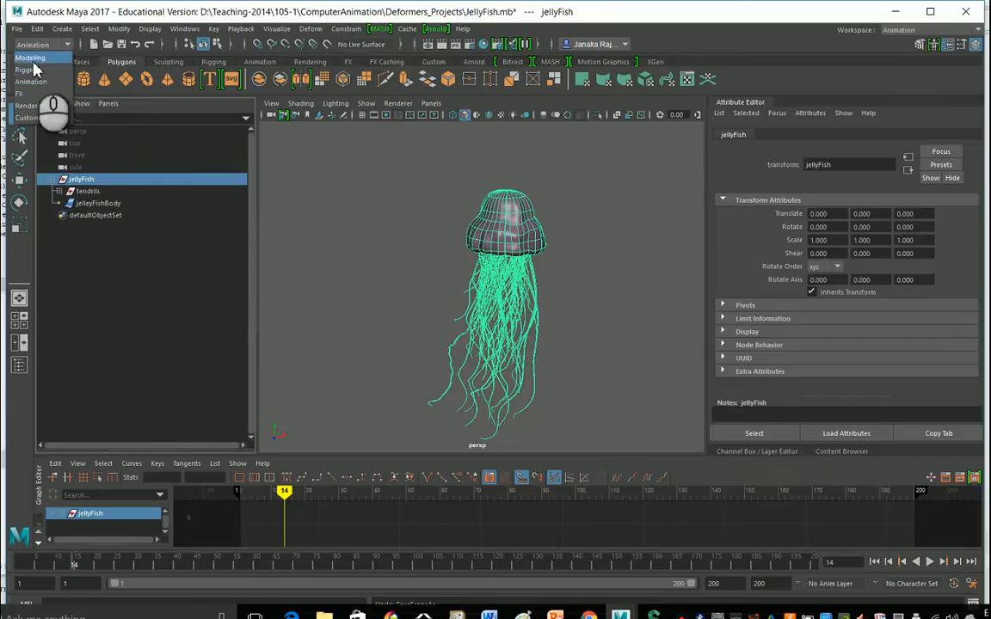
left_click(31, 58)
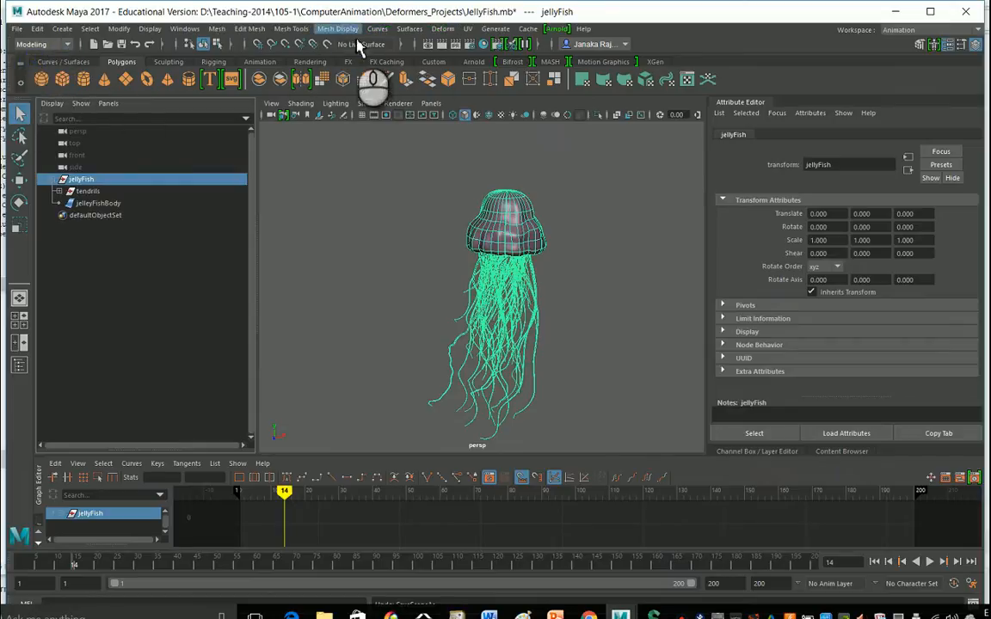
left_click(41, 44)
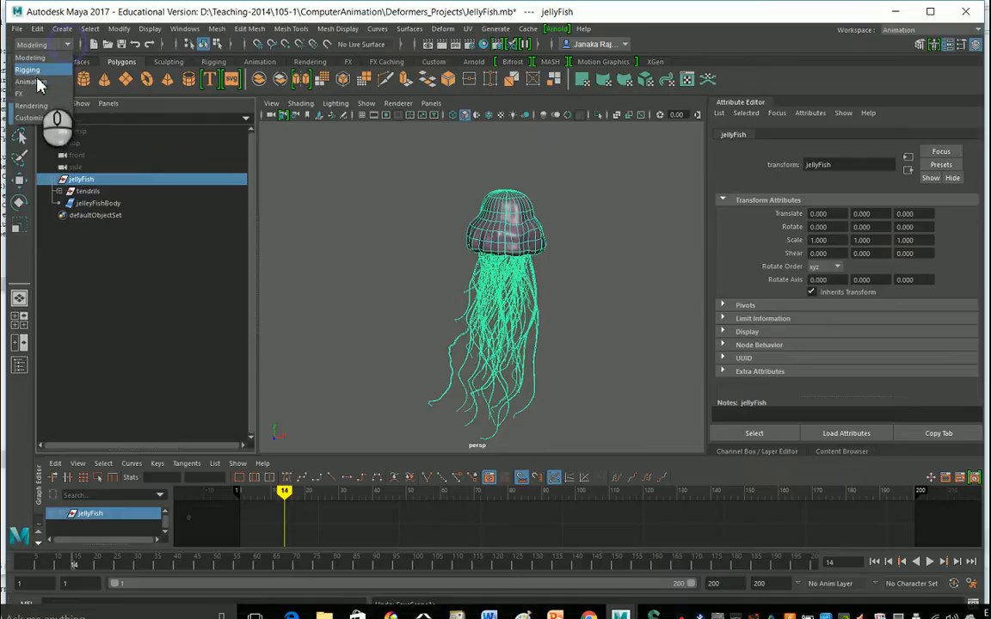
left_click(35, 70)
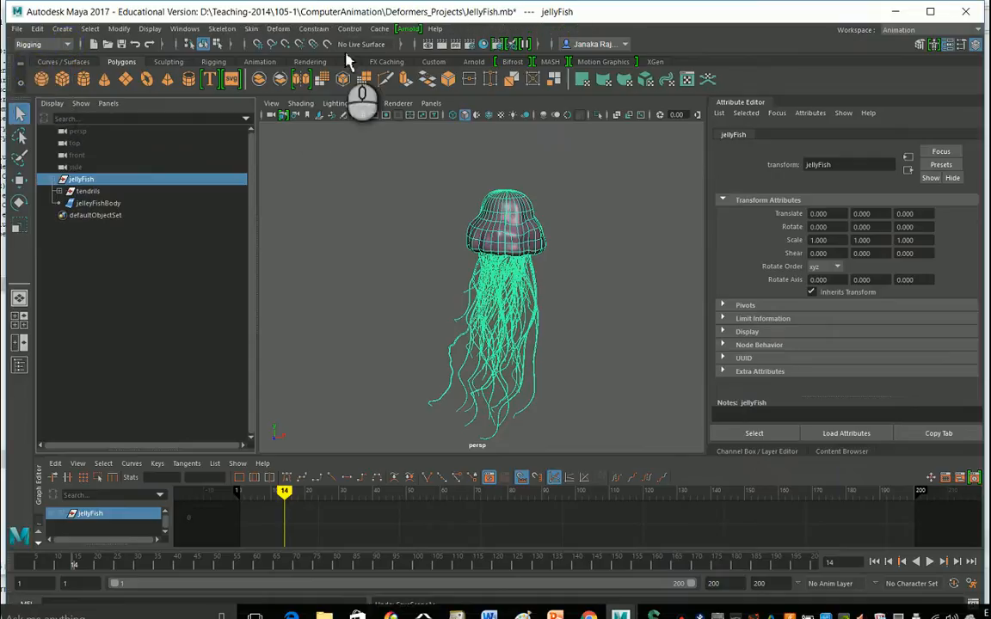
Apply a Wave nonlinear deformer to the selected jellyFish group.
left_click(277, 29)
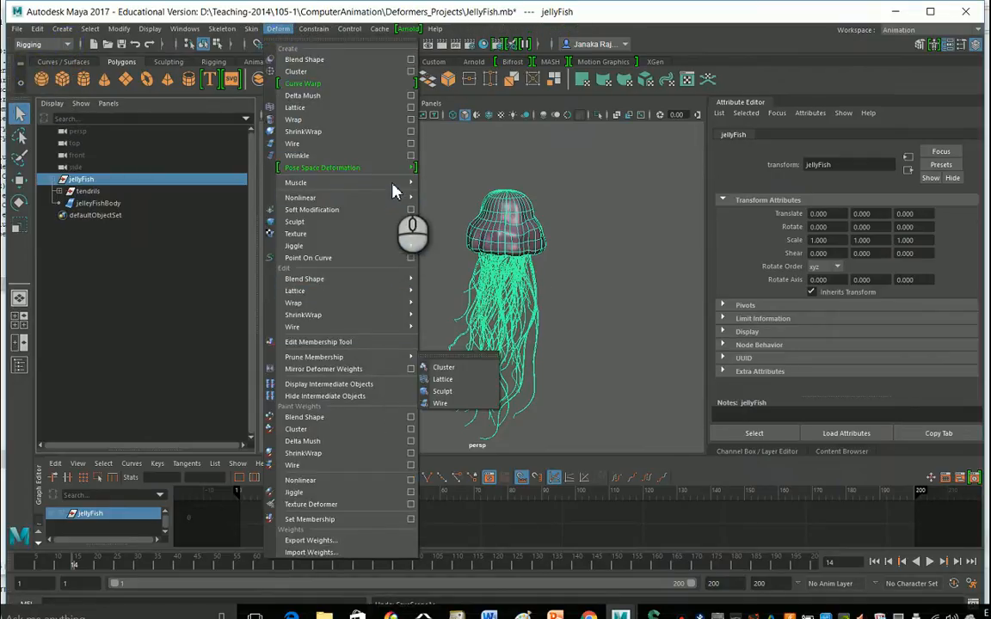
mouse_move(396, 199)
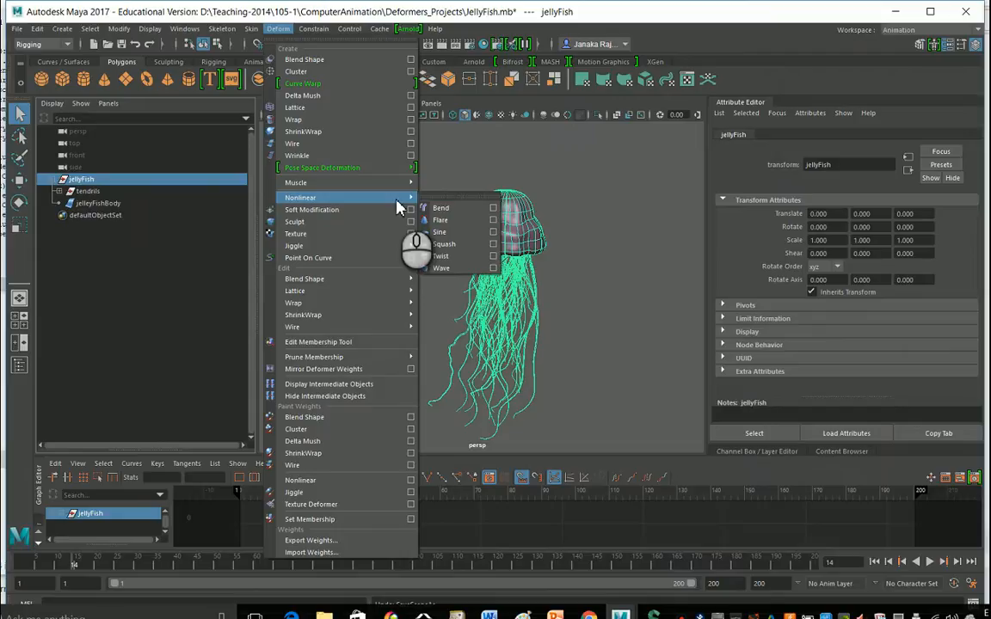
left_click(443, 269)
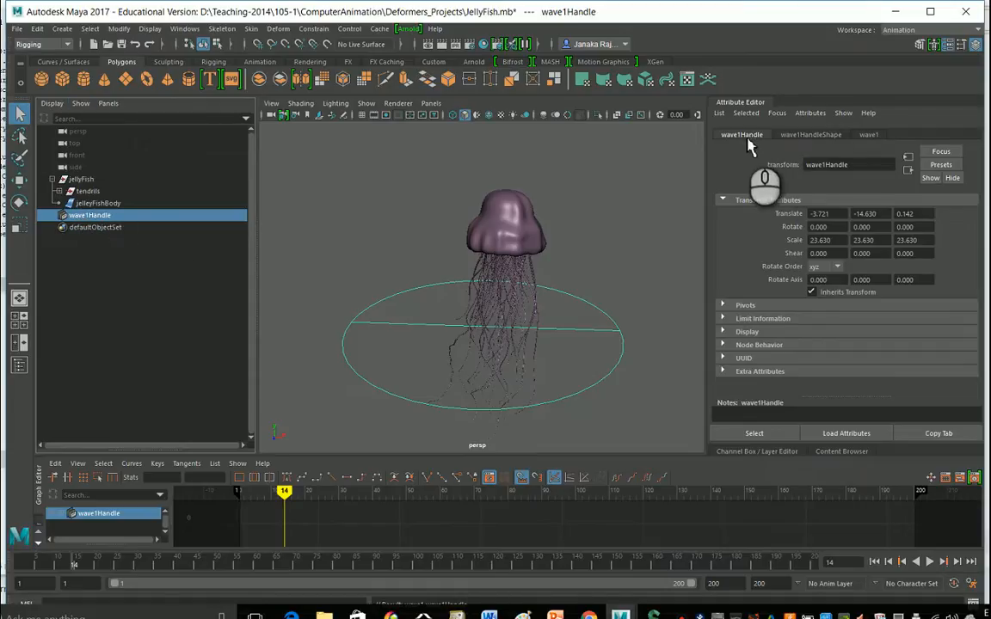
Open the wave1 deformer attributes and set its amplitude to about 0.041.
left_click(869, 135)
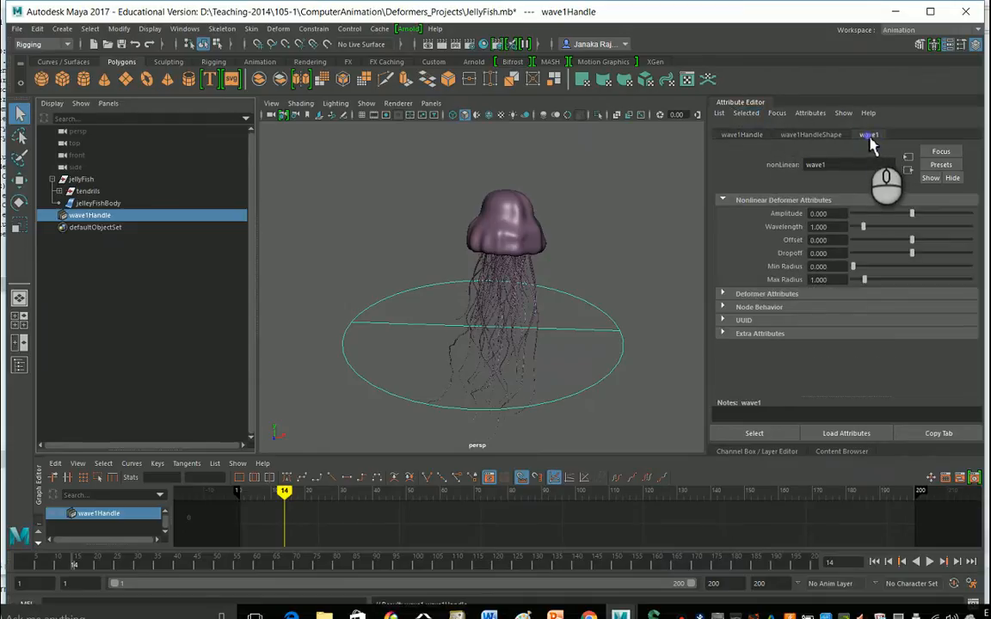
left_click_drag(916, 222, 915, 226)
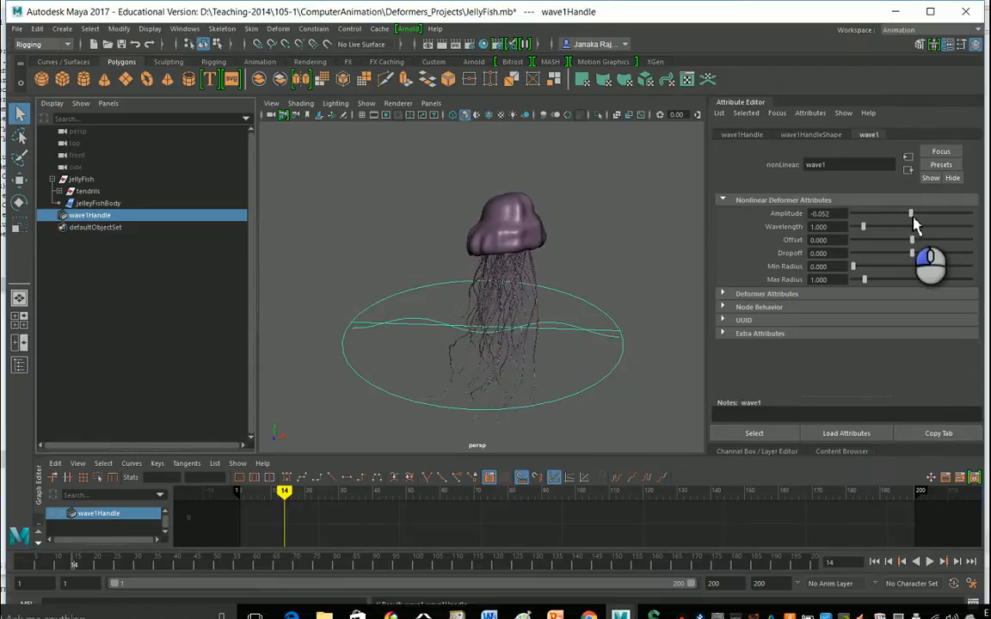
left_click(829, 212)
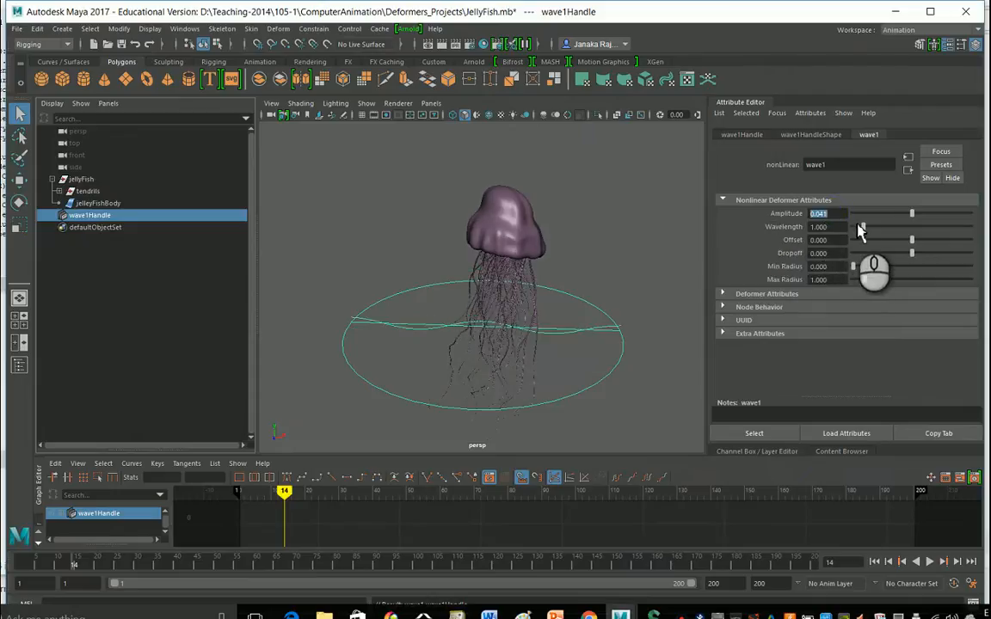
Set the wave1 deformer's wavelength to 0.755.
left_click_drag(864, 227, 784, 237)
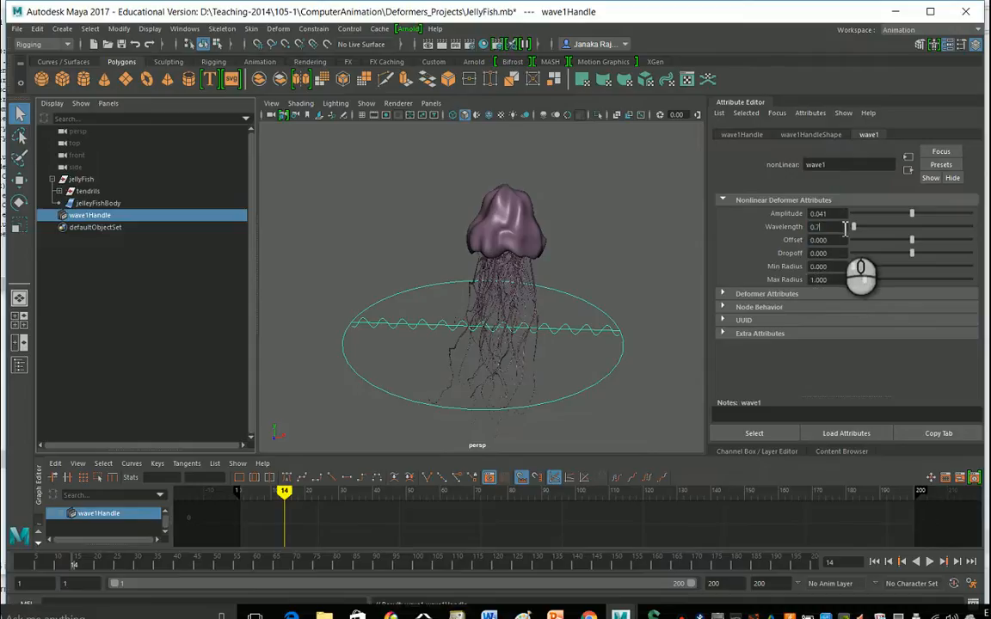
type("0.755")
key("Return")
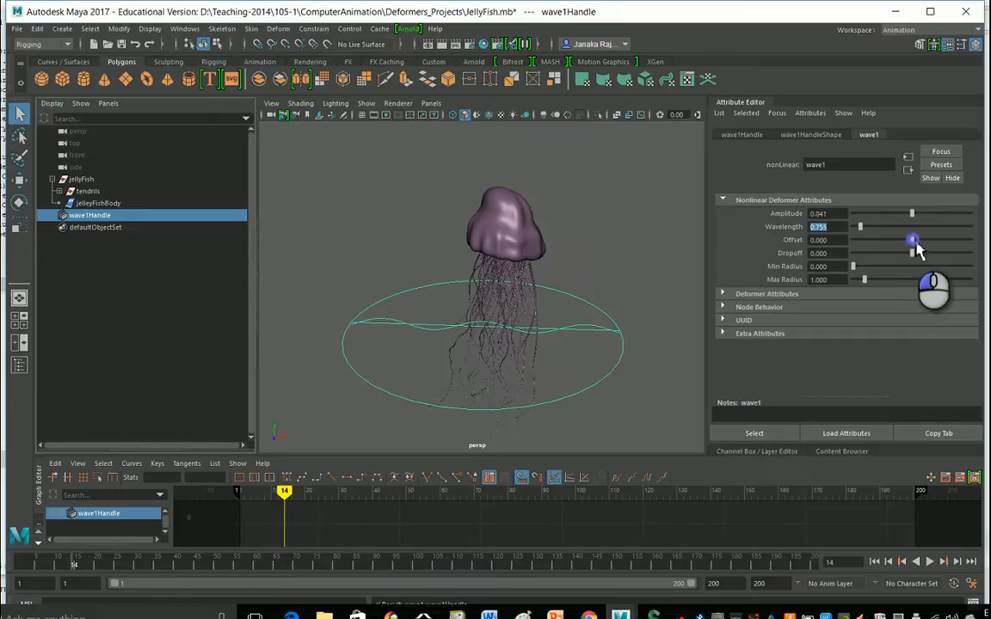
Set the wave's offset to about 0.309 and its dropoff to about 0.082.
mouse_move(916, 245)
left_mouse_down()
mouse_move(899, 245)
mouse_move(956, 239)
mouse_move(887, 237)
mouse_move(935, 240)
mouse_move(888, 251)
mouse_move(909, 254)
mouse_move(912, 244)
left_mouse_up()
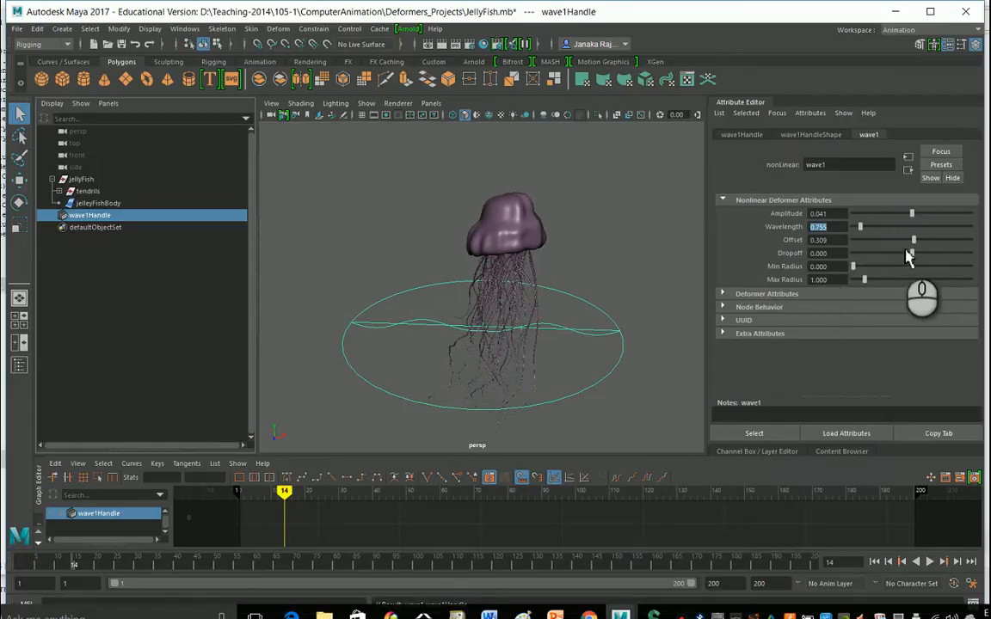
left_click_drag(909, 260, 918, 260)
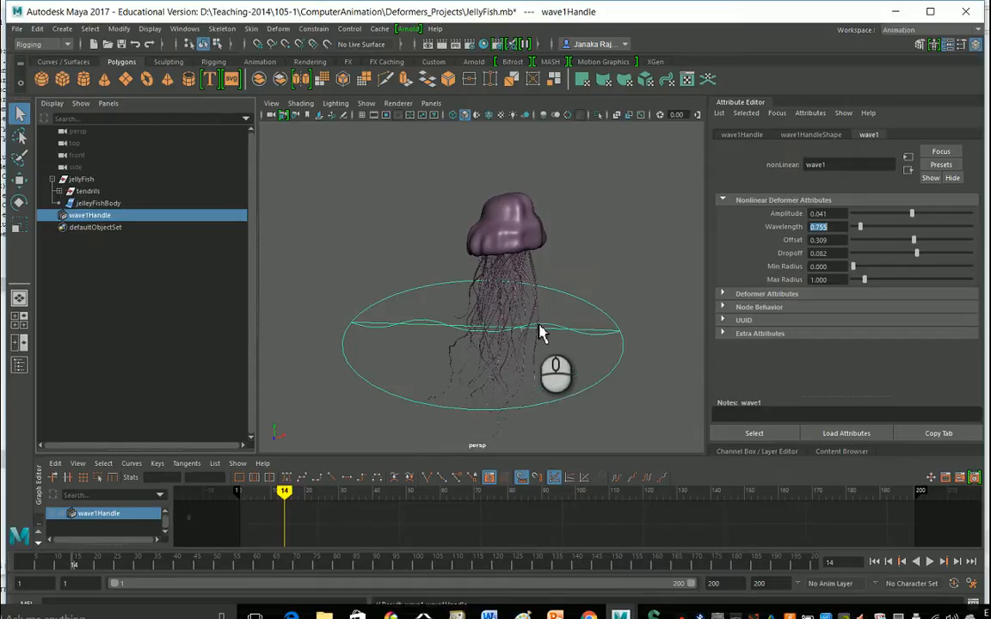
Set the wave handle's Translate X to 0 in the channel box.
left_click_drag(661, 344, 589, 336, "alt")
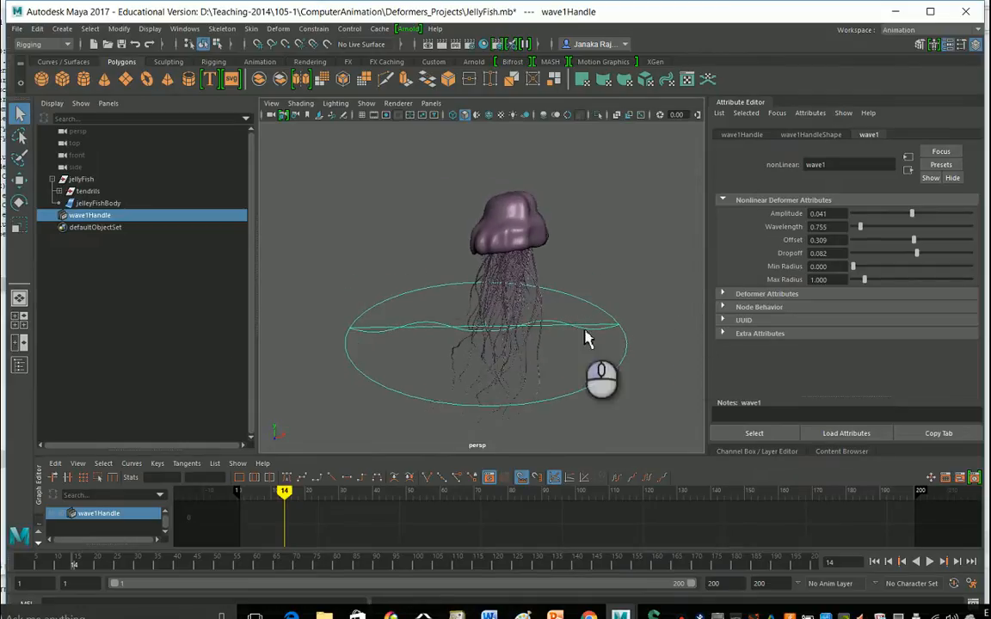
left_click(750, 103)
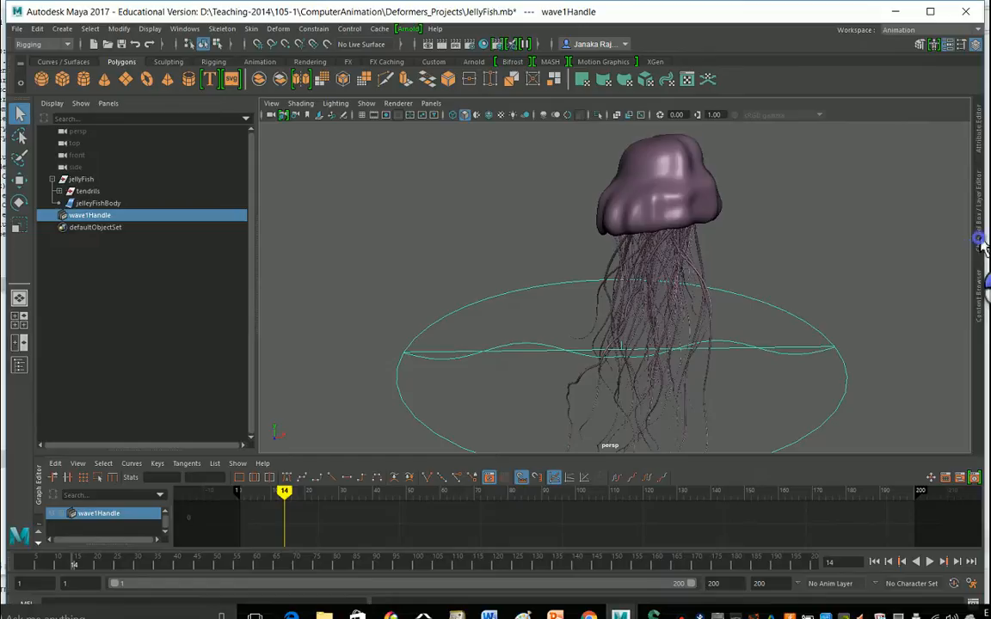
left_click(979, 241)
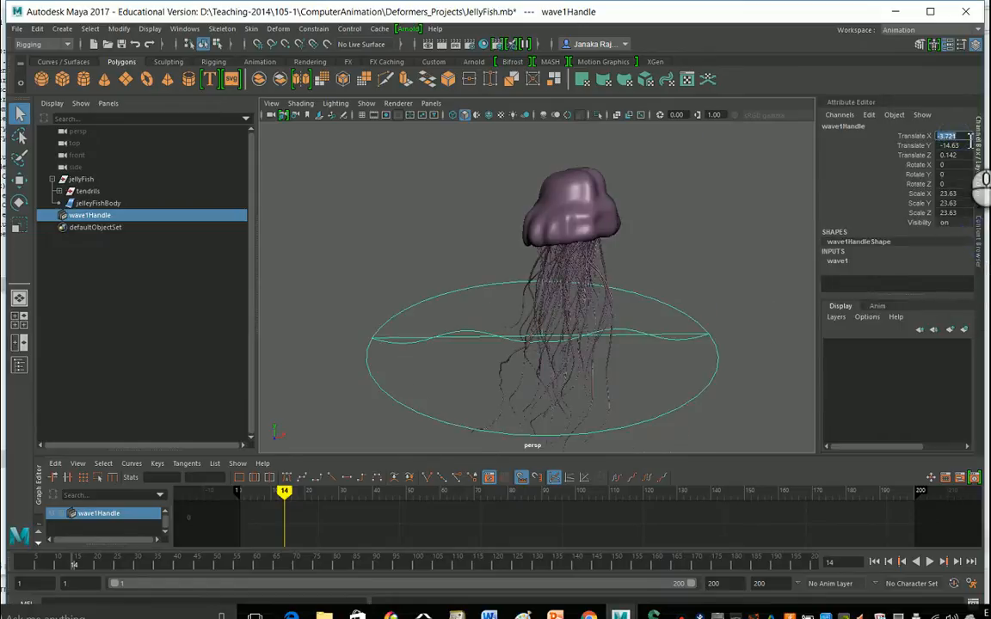
type("0")
key("Return")
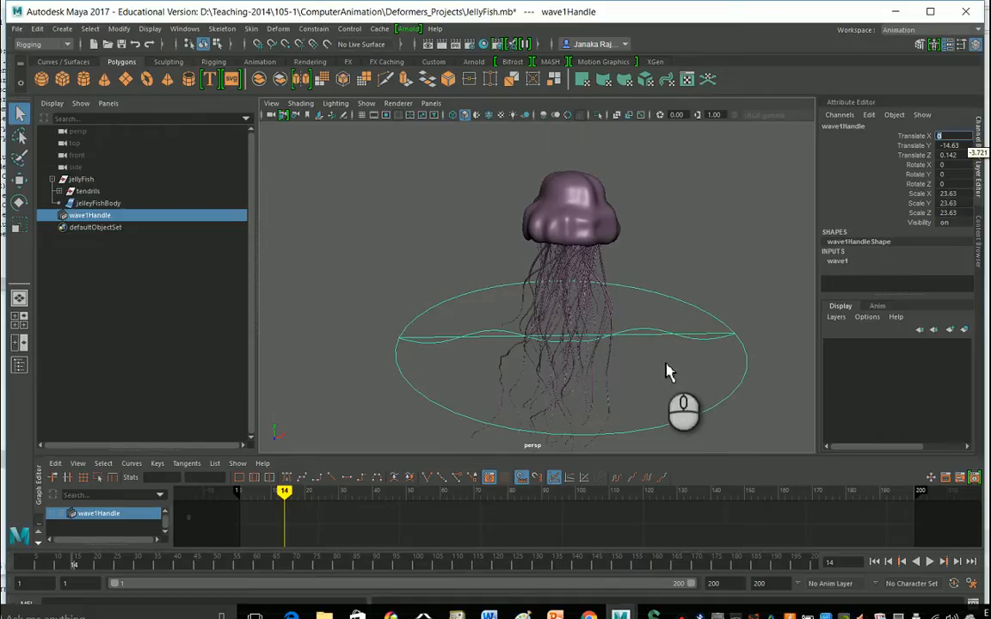
Raise the wave handle to a Translate Y of about 0.787.
left_click_drag(665, 362, 809, 249, "alt")
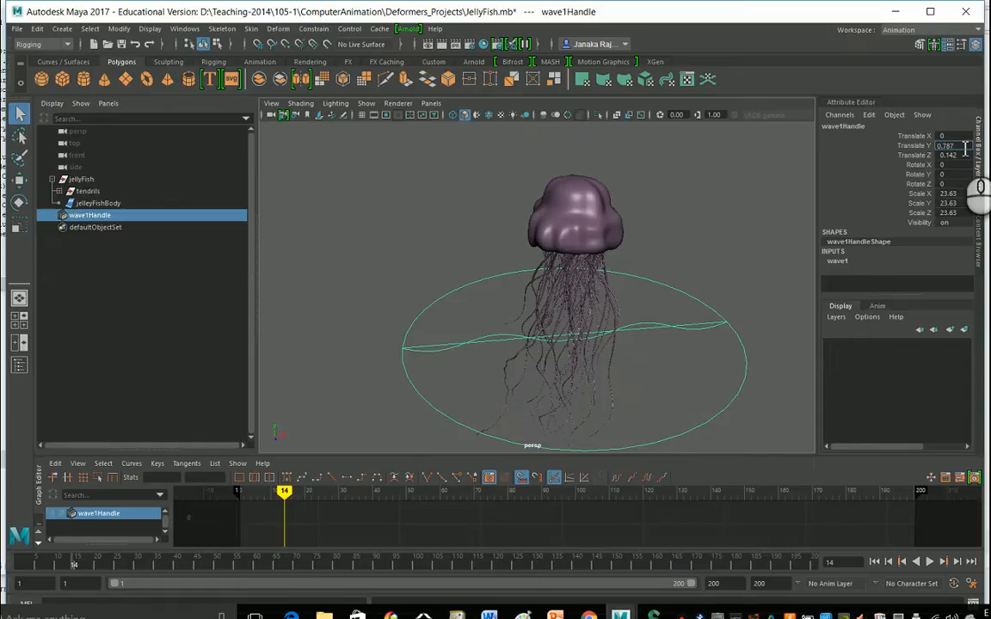
key("Return")
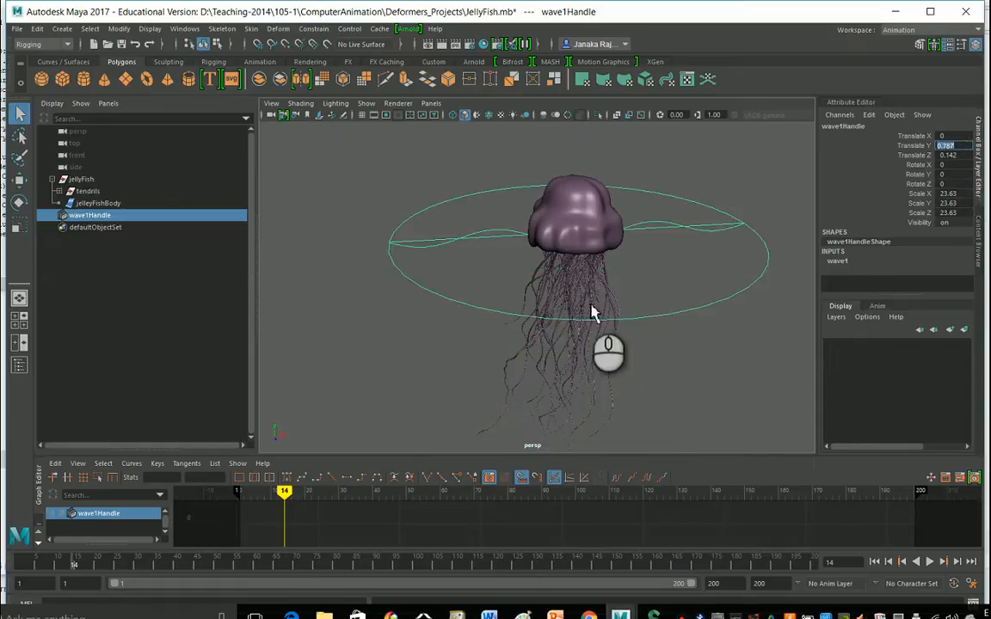
Move the wave handle to a Translate Z of about -0.394.
left_click_drag(592, 309, 626, 321, "alt")
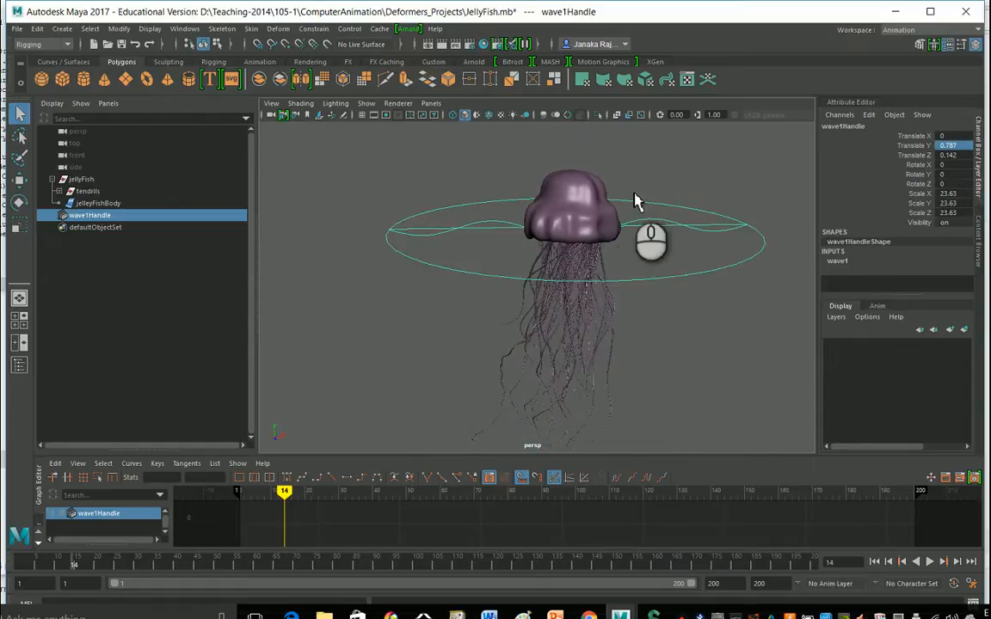
left_click_drag(670, 269, 675, 281, "alt")
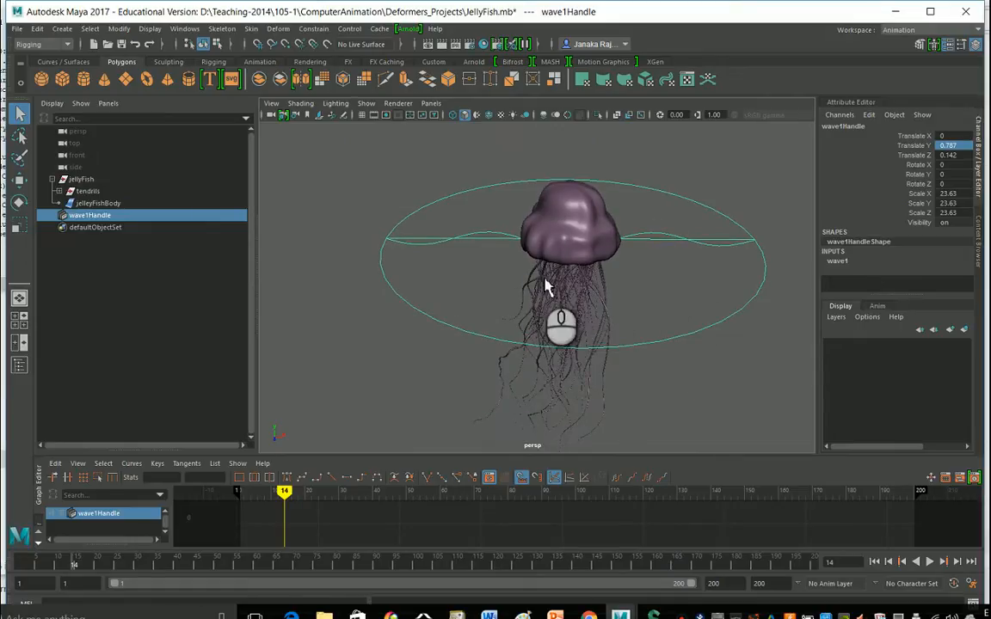
mouse_move(606, 280)
left_mouse_down("alt")
mouse_move(630, 266)
mouse_move(615, 278)
mouse_move(603, 268)
left_mouse_up("alt")
left_click_drag(538, 261, 679, 292, "alt")
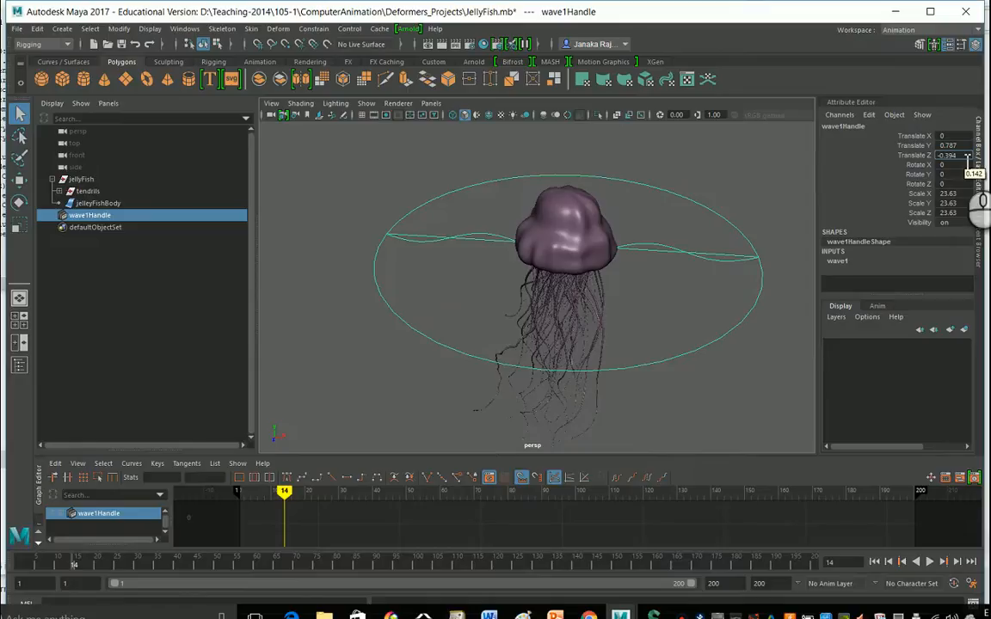
Scale the wave handle to 30 on X, Y and Z.
left_click(959, 193)
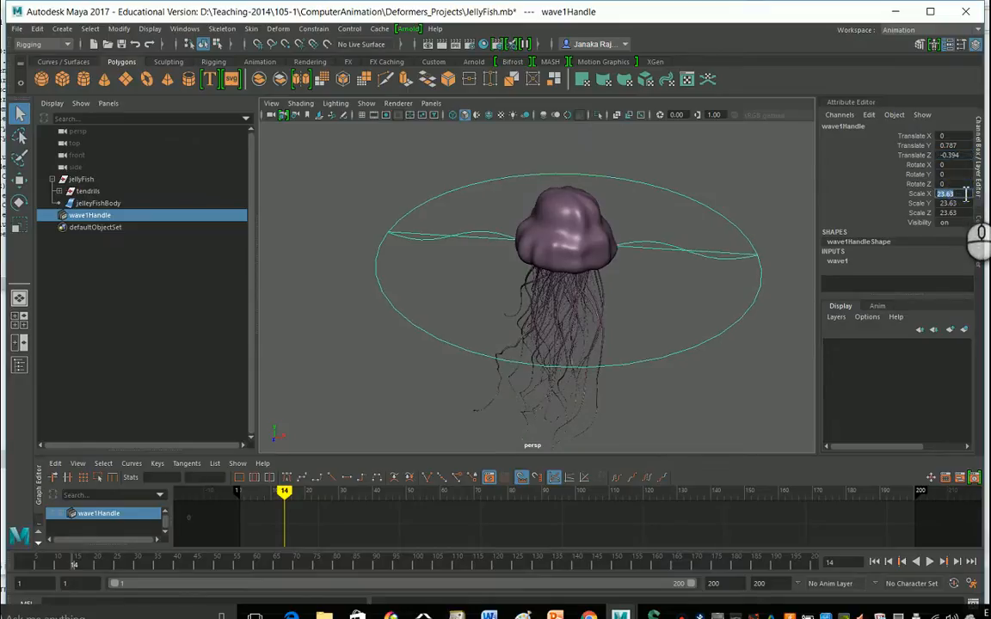
type("30")
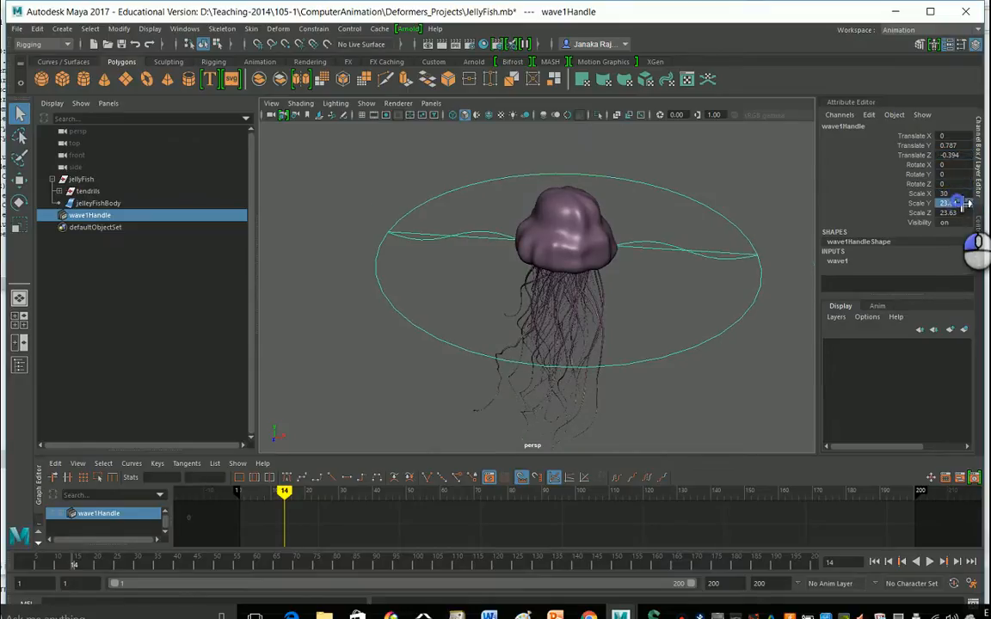
left_click(962, 203)
type("30")
key("Return")
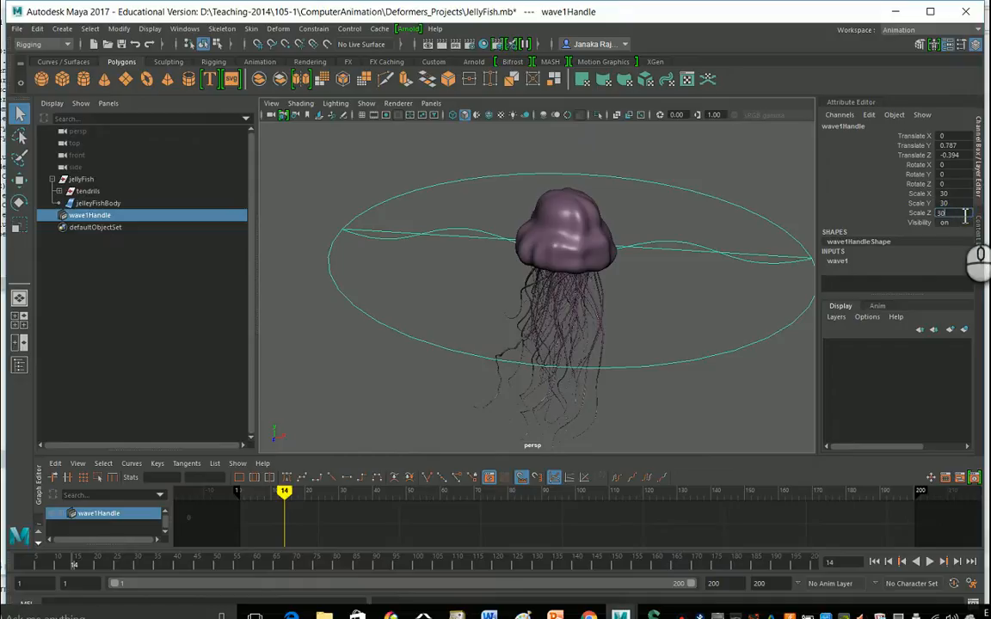
left_click(965, 215)
type("30")
key("Return")
Move the current time to frame 5 and return to the wave1 deformer attributes.
mouse_move(285, 492)
left_mouse_down()
mouse_move(619, 436)
mouse_move(290, 485)
mouse_move(271, 506)
mouse_move(252, 508)
left_mouse_up()
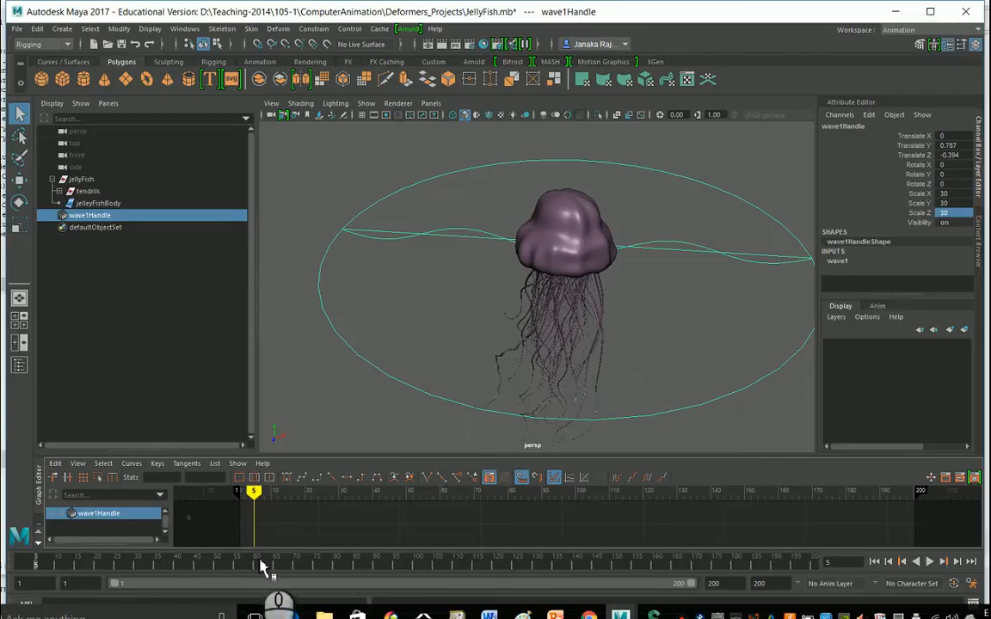
left_click(852, 103)
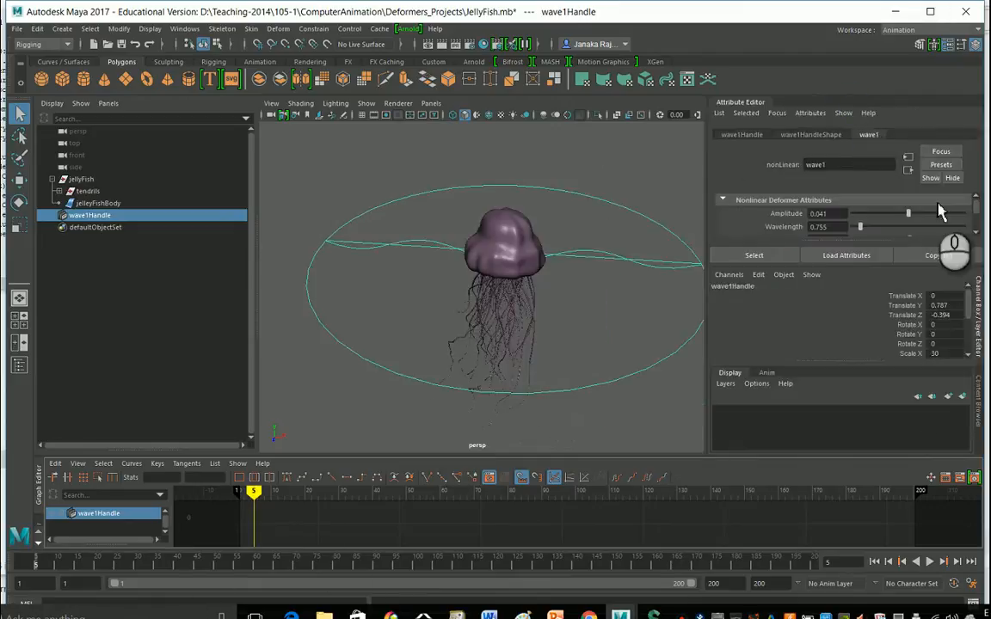
left_click(980, 309)
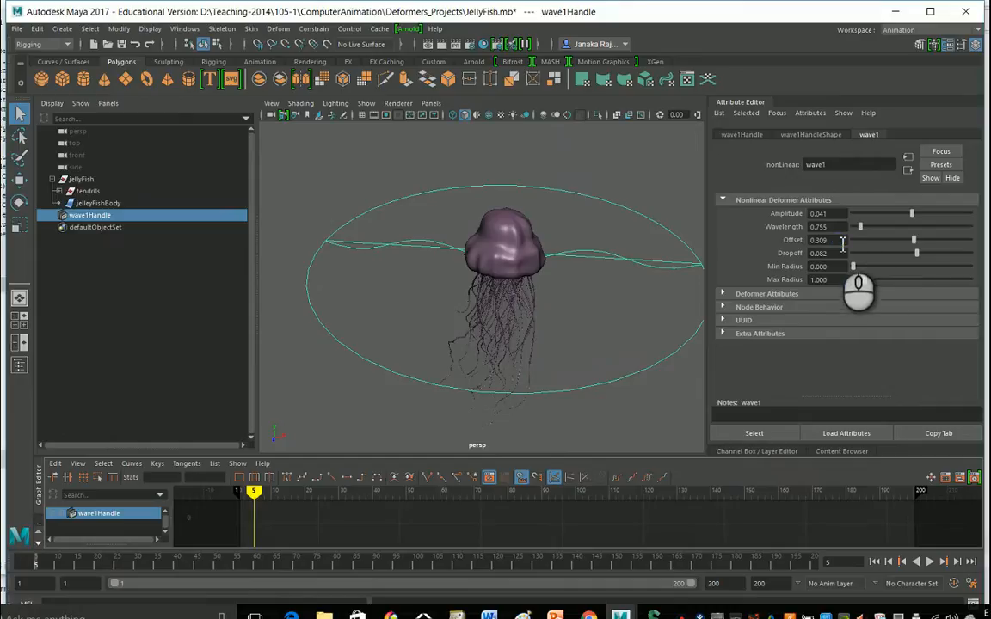
Drive the wave1 Offset attribute with the expression =time.
double_click(834, 240)
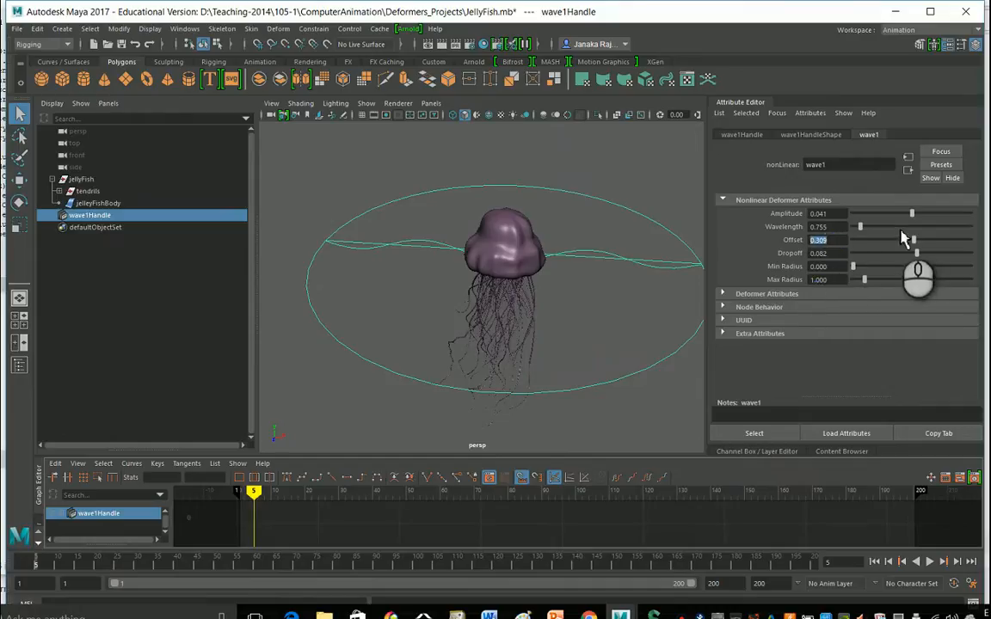
left_click_drag(919, 249, 850, 258)
double_click(820, 241)
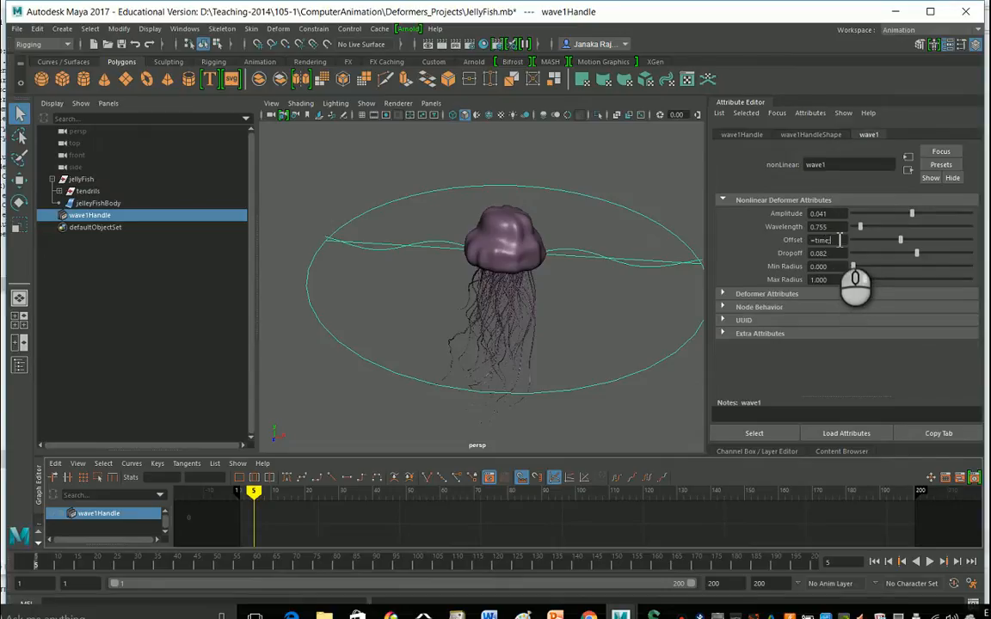
key("Return")
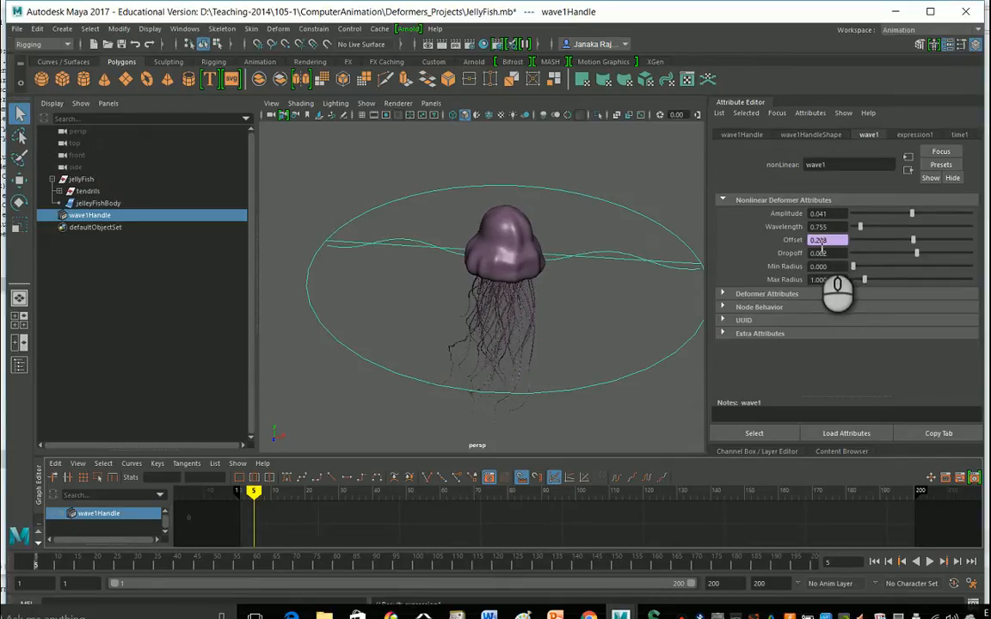
Review the Offset expression in the Expression Editor, then play back the animation to preview the moving wave.
right_click(818, 244)
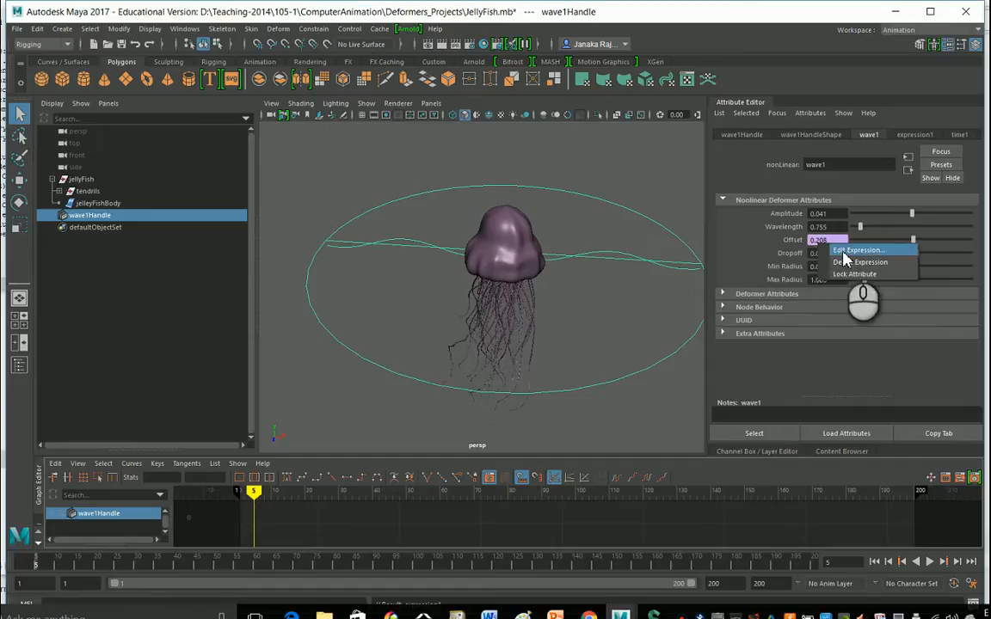
left_click(852, 251)
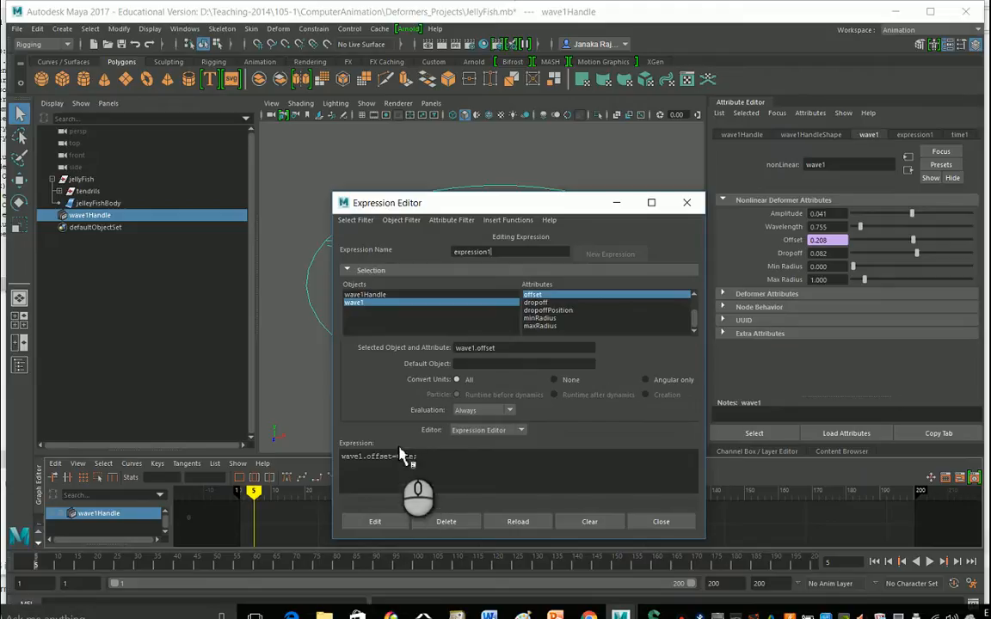
left_click(686, 202)
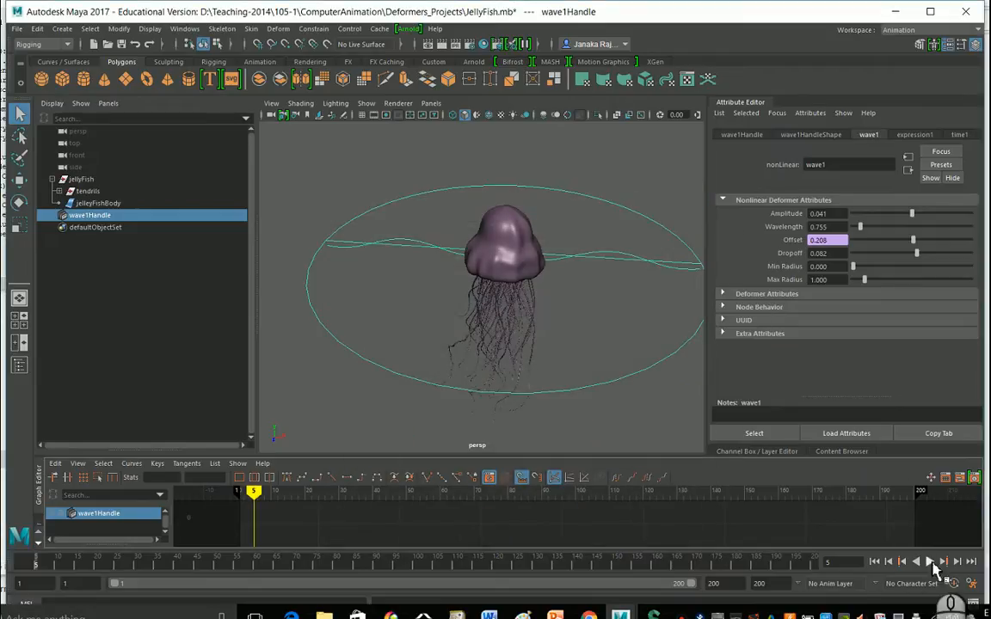
left_click(929, 561)
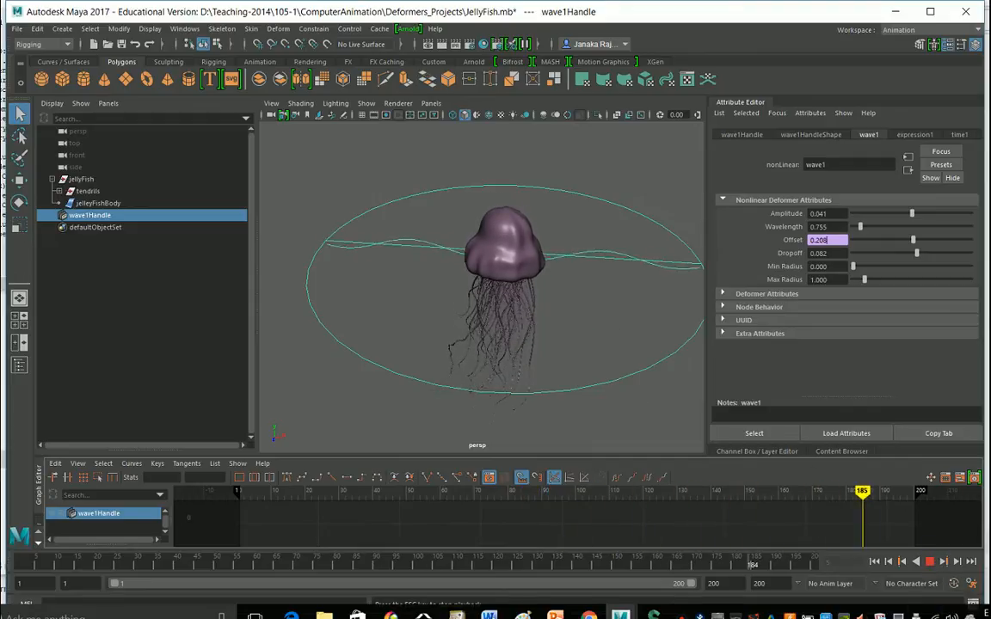
left_click(929, 561)
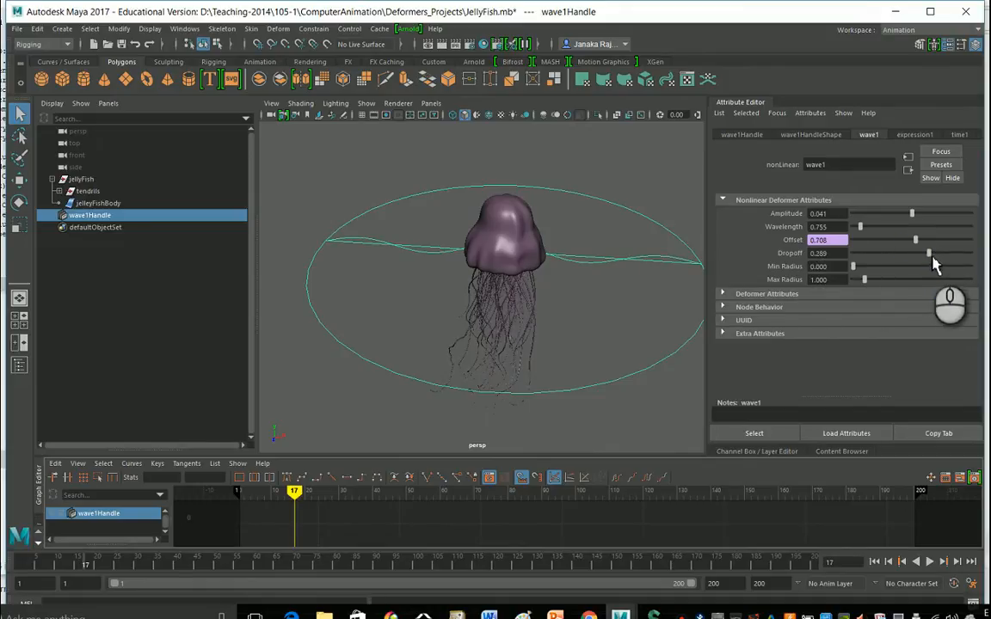
Set the wave's Dropoff to 0.010 and play the animation again.
mouse_move(930, 257)
left_mouse_down()
mouse_move(867, 264)
mouse_move(939, 275)
mouse_move(873, 272)
mouse_move(915, 267)
left_mouse_up()
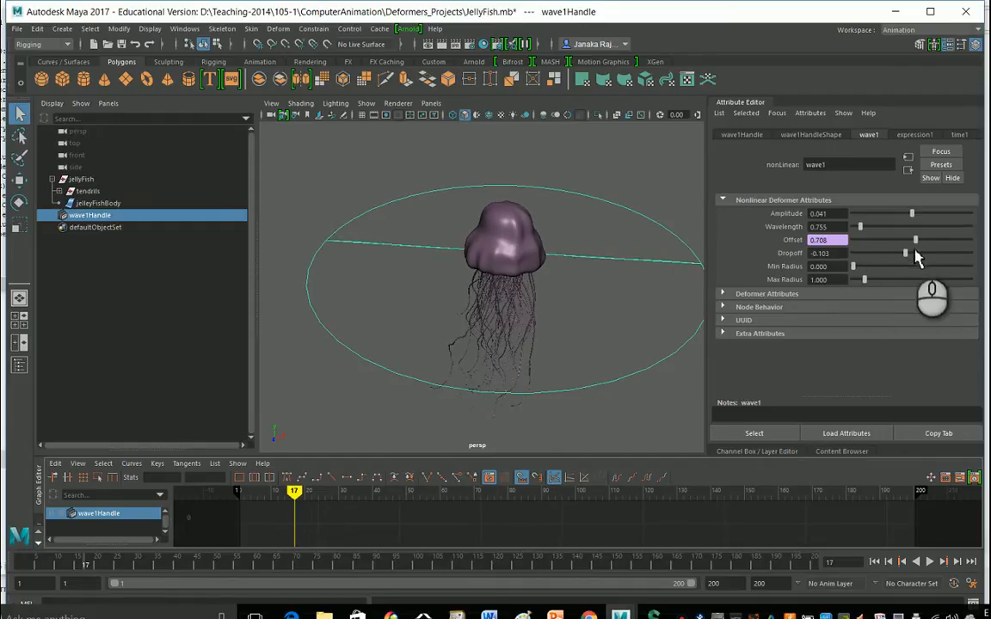
left_click_drag(838, 255, 794, 263)
type("0")
key("Return")
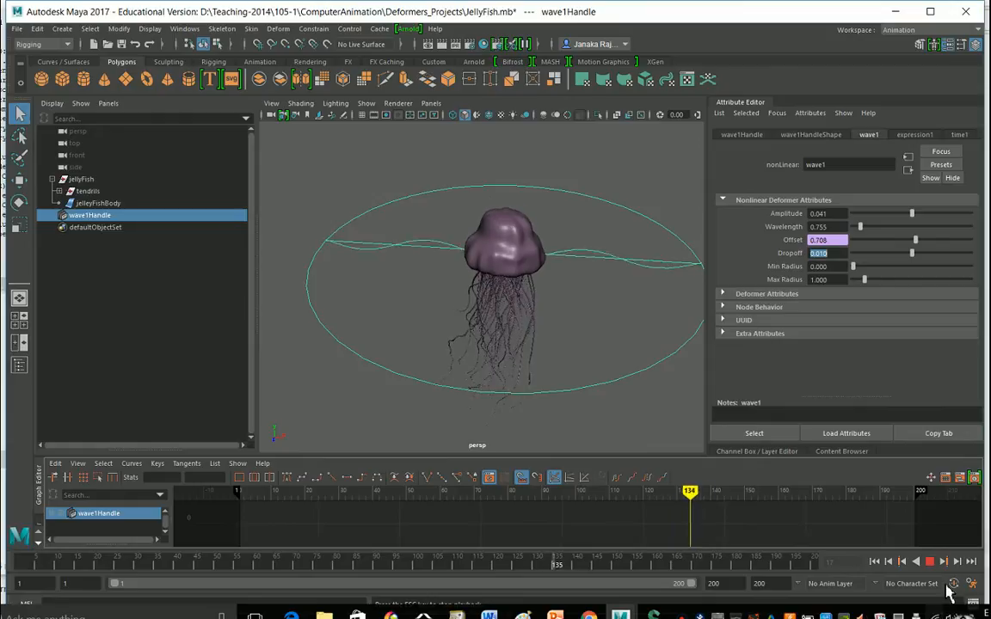
left_click(931, 562)
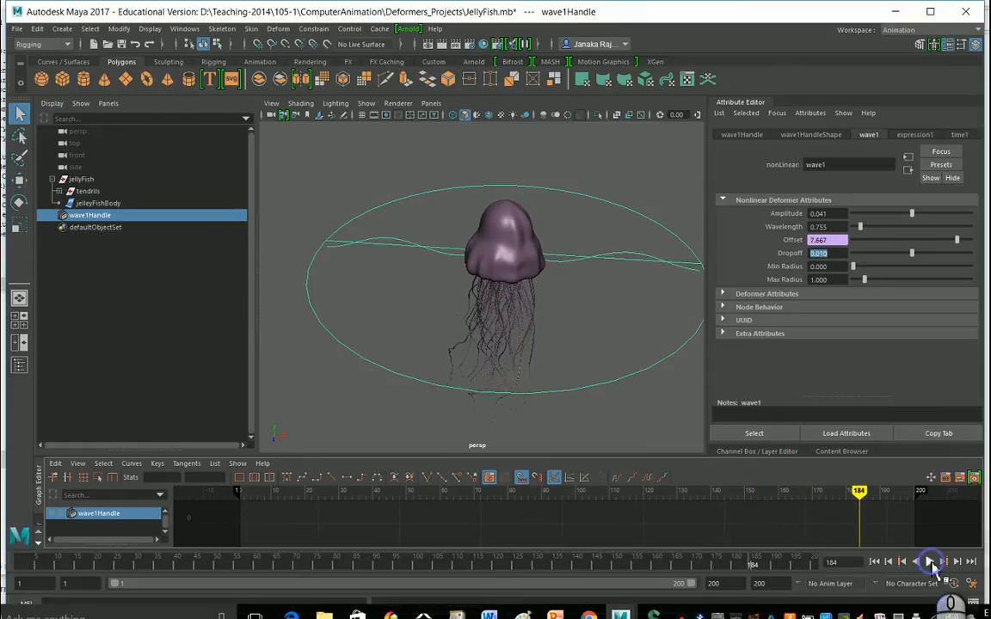